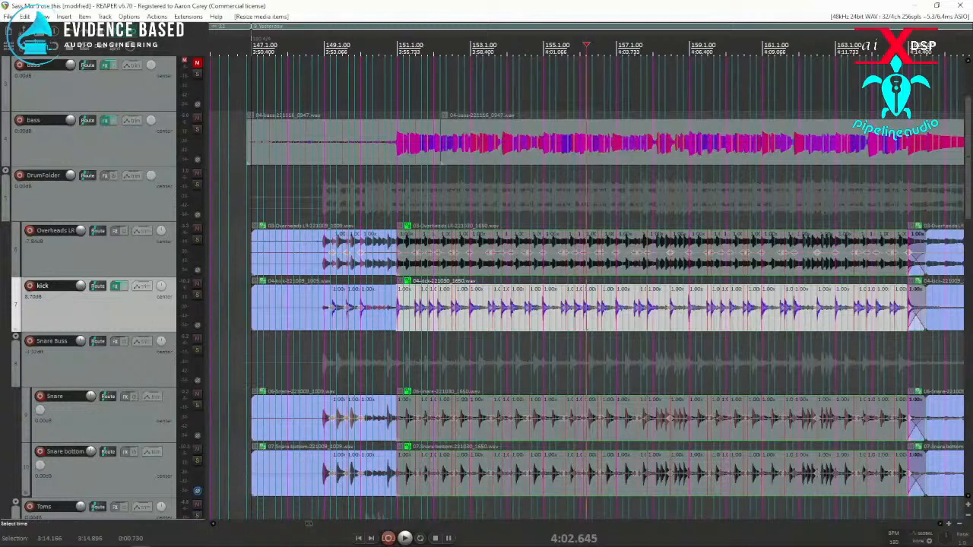
# Step: Set the time selection to the 04-kick-221030_1650.wav item and remove the stretch markers of the grouped drum items within it
pyautogui.moveTo(407, 220); pyautogui.dragTo(925, 498)
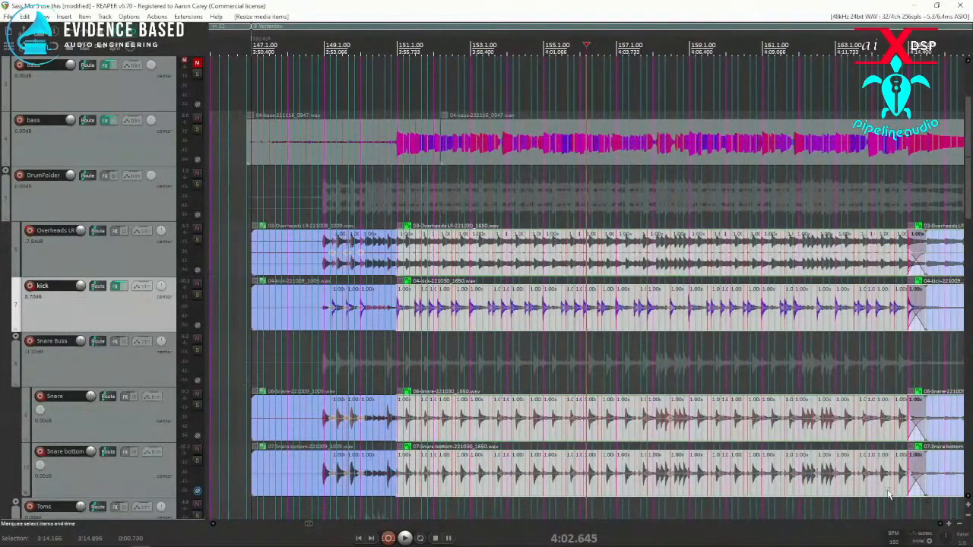
pyautogui.scroll(-4, 879, 485)
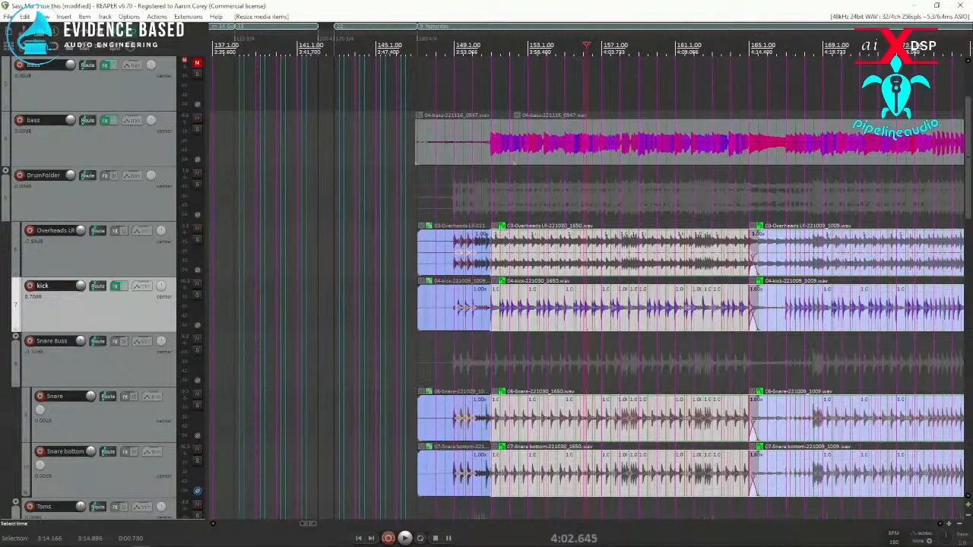
pyautogui.doubleClick(509, 309)
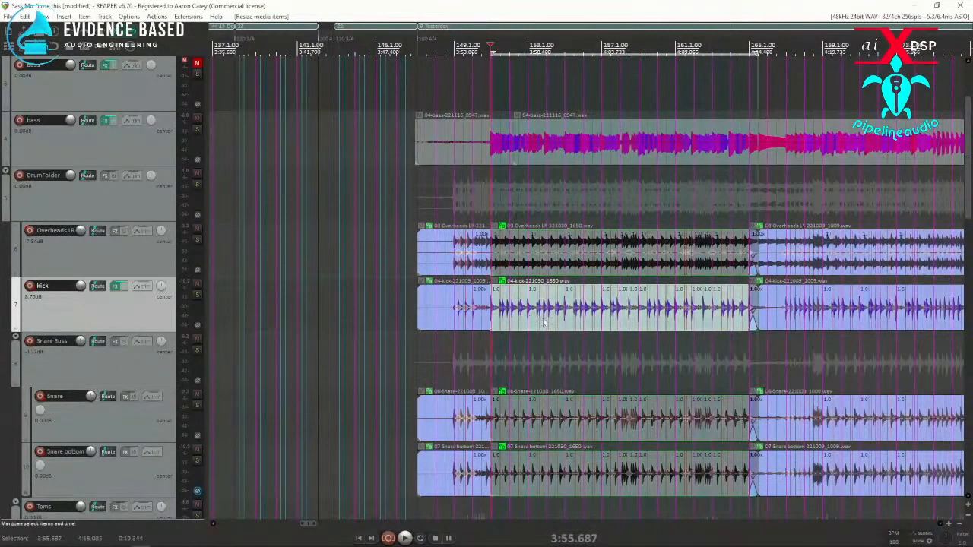
pyautogui.hotkey('alt', 'w')
# Step: Use Dynamic Split on the kick item to add stretch markers at transients to the selected and grouped items
pyautogui.click(531, 310)
pyautogui.scroll(5, 532, 310)
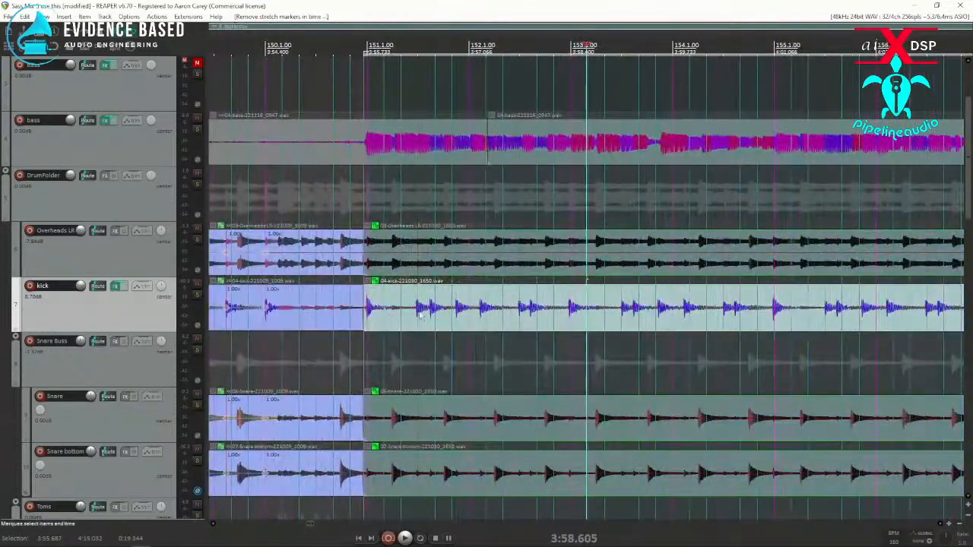
pyautogui.scroll(-4, 522, 310)
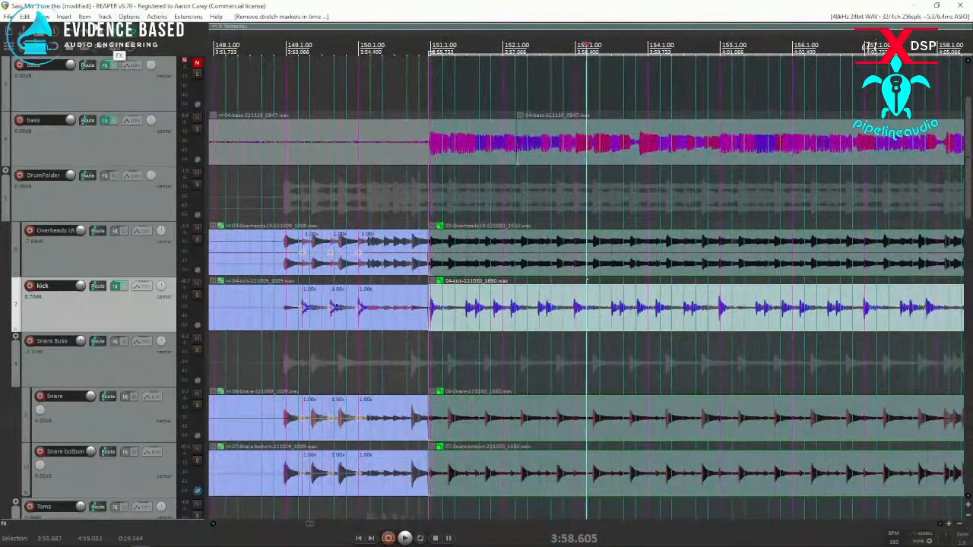
pyautogui.click(44, 16)
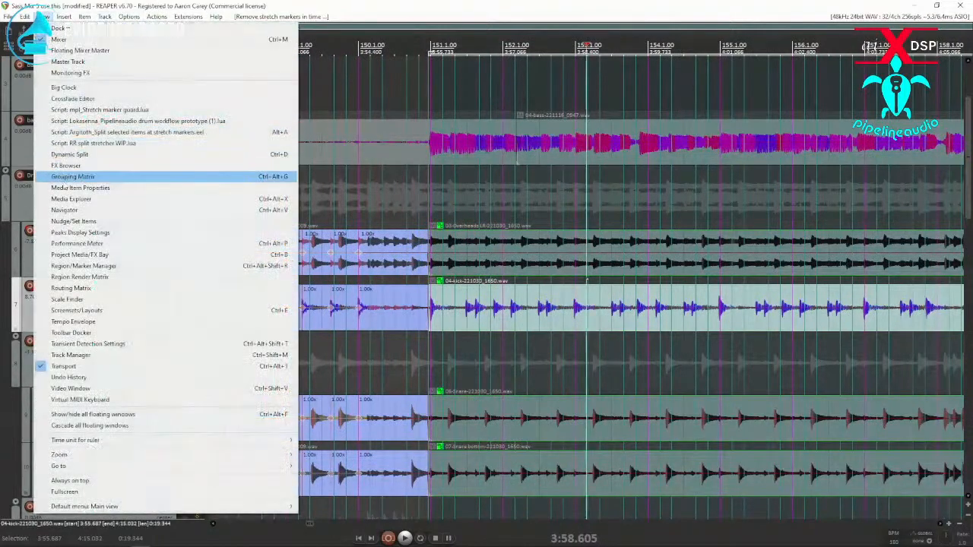
pyautogui.click(70, 156)
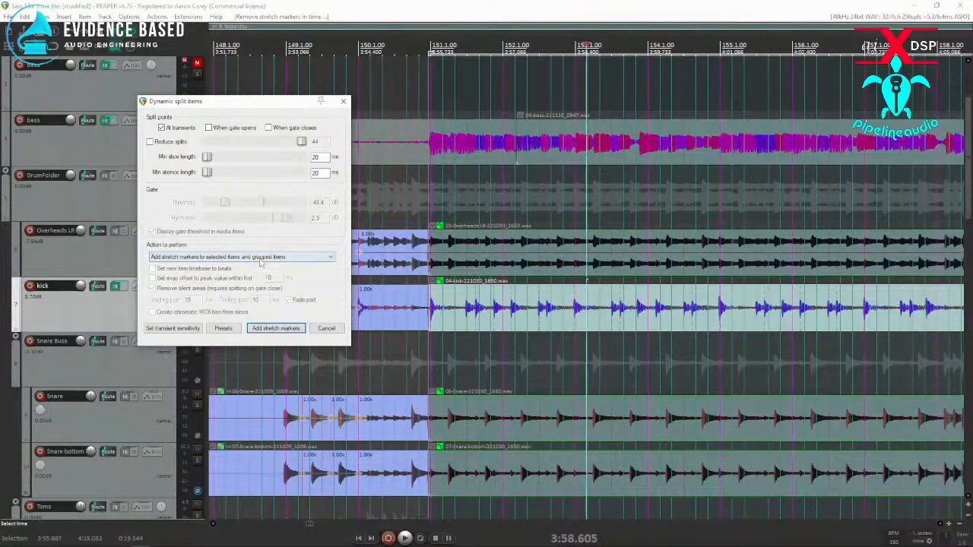
pyautogui.click(509, 303)
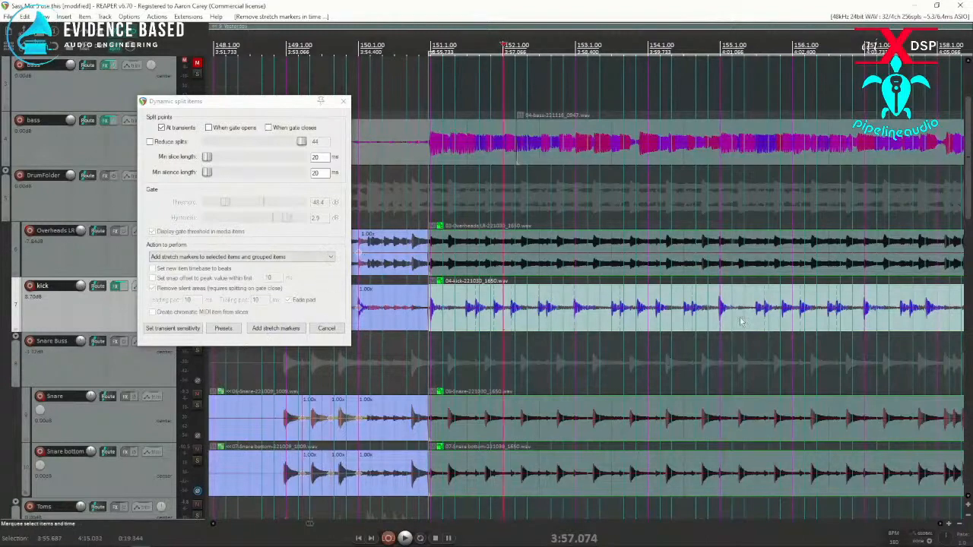
pyautogui.scroll(-3, 731, 322)
pyautogui.click(783, 313)
pyautogui.scroll(2, 783, 313)
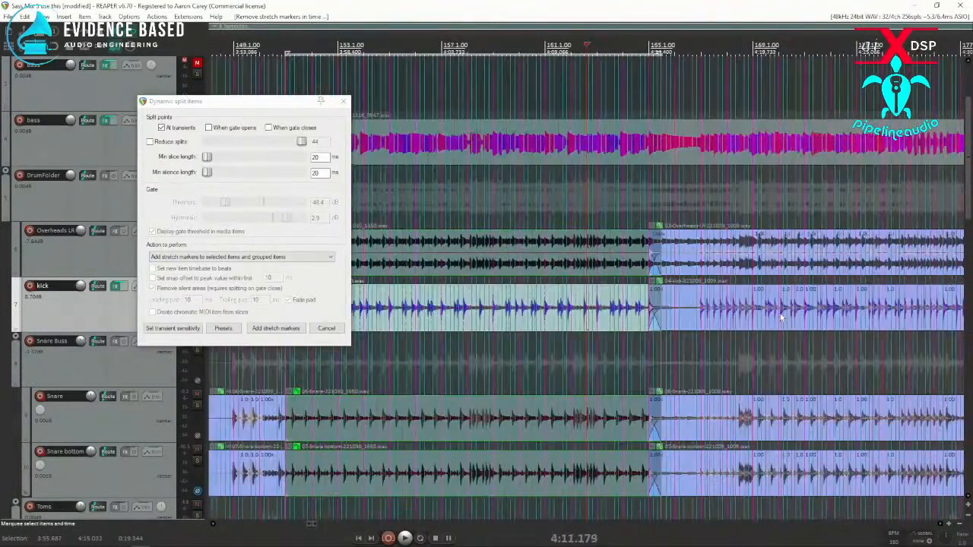
pyautogui.scroll(-1, 677, 311)
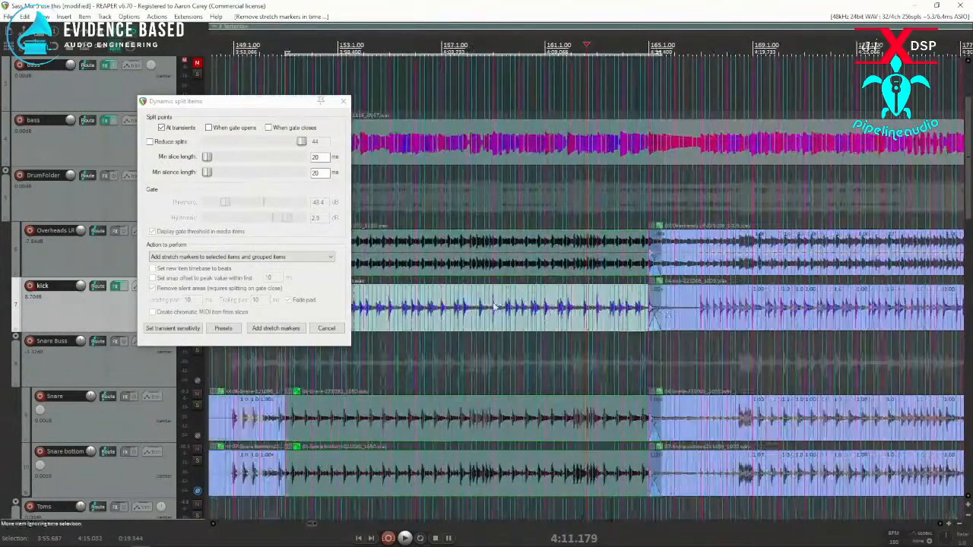
pyautogui.click(275, 329)
pyautogui.click(311, 315)
pyautogui.scroll(5, 311, 315)
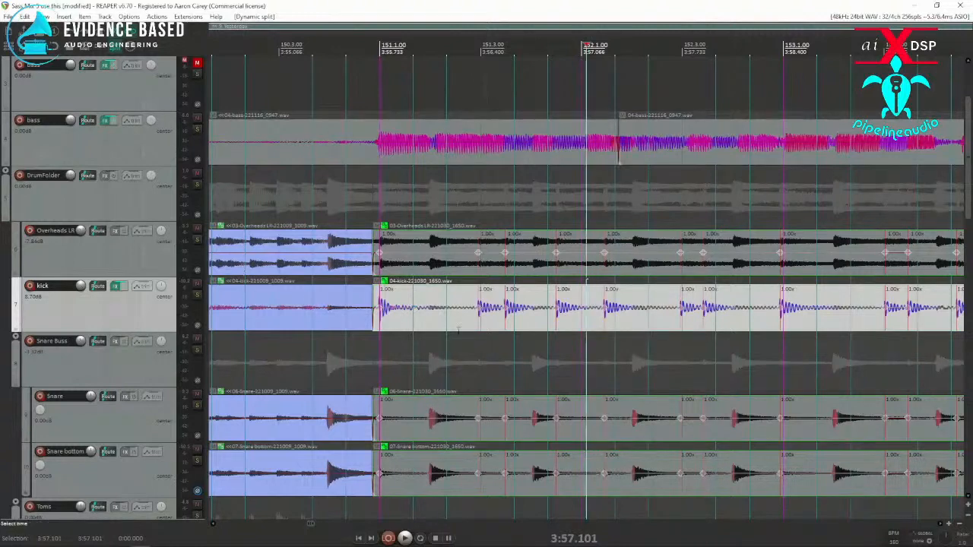
# Step: Undo the Dynamic Split that added stretch markers to the drum items
pyautogui.hotkey('ctrl', 'z')
pyautogui.scroll(-4, 447, 356)
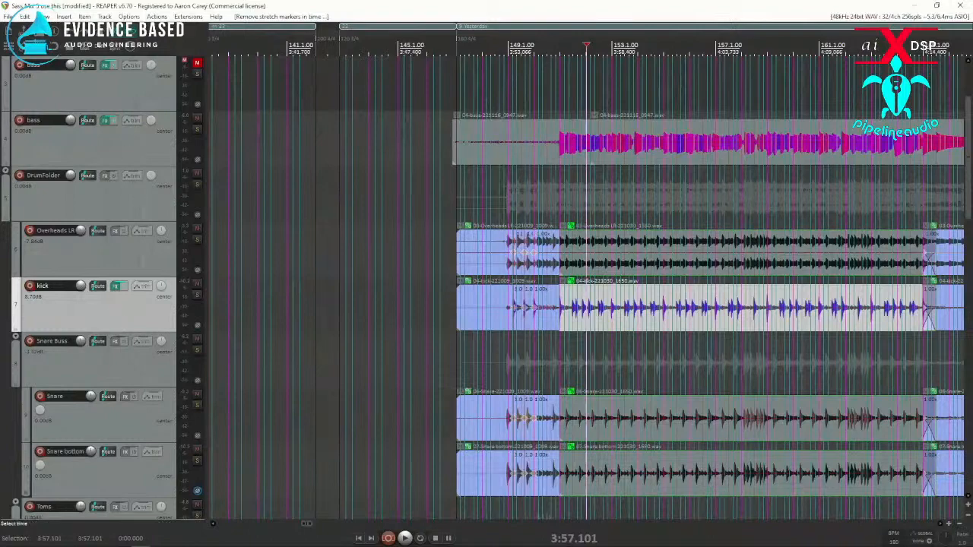
pyautogui.scroll(-1, 630, 325)
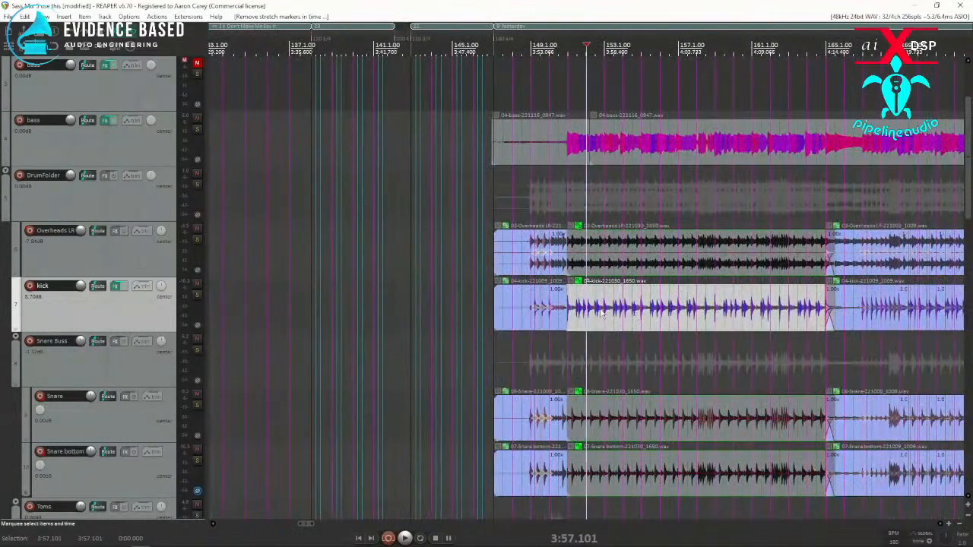
# Step: Solo the kick and Snare tracks and set the time selection to the 04-kick-221030_1650.wav item
pyautogui.click(197, 295)
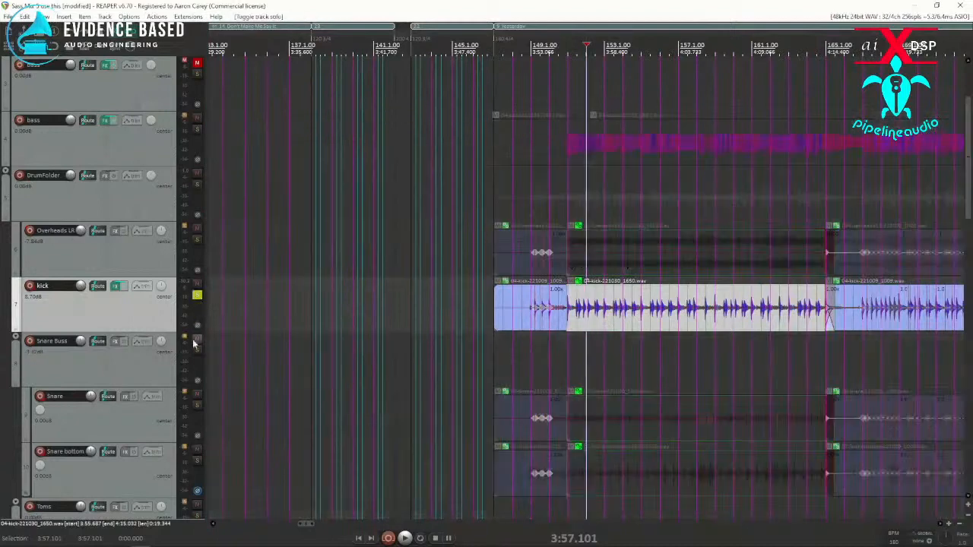
pyautogui.click(197, 405)
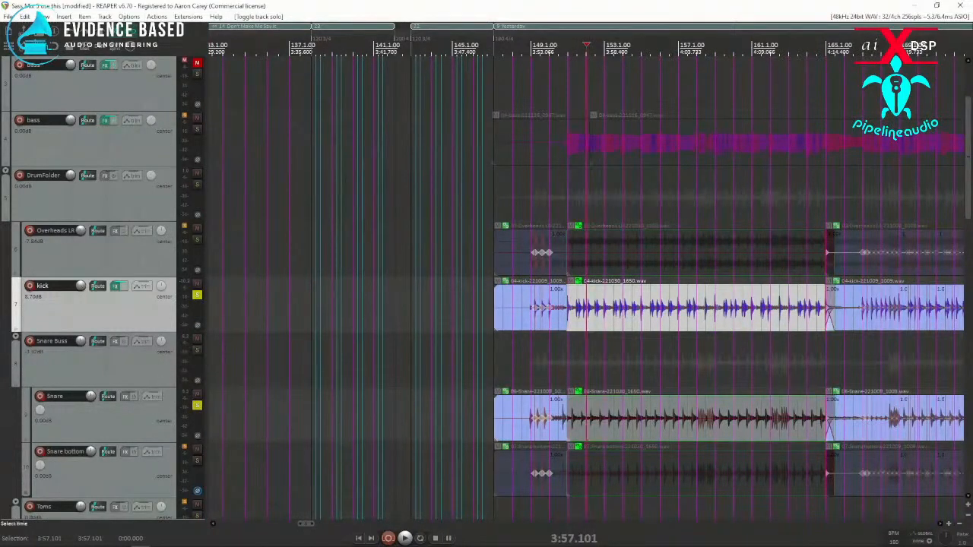
pyautogui.doubleClick(643, 320)
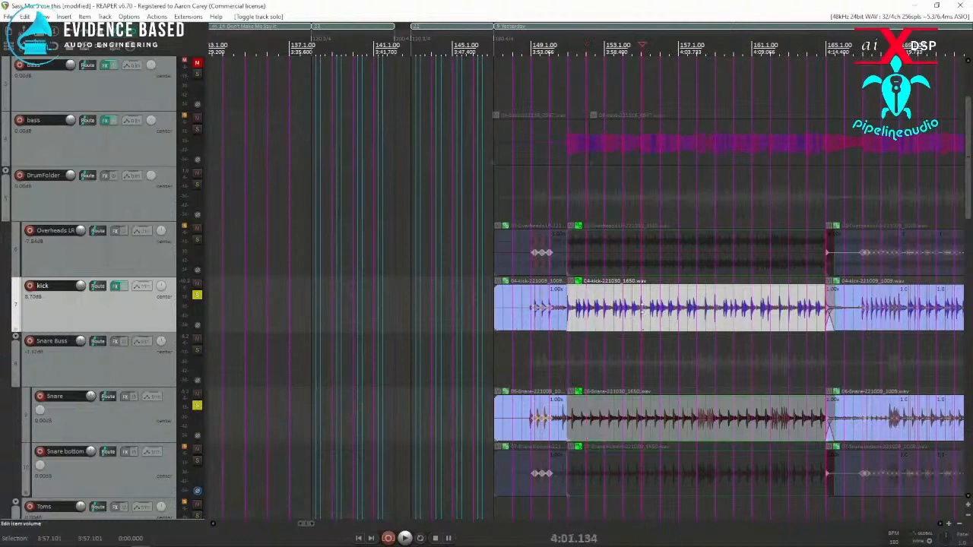
# Step: Configure a render as a mono WAV file with the rendered items added to new tracks in the project
pyautogui.click(8, 16)
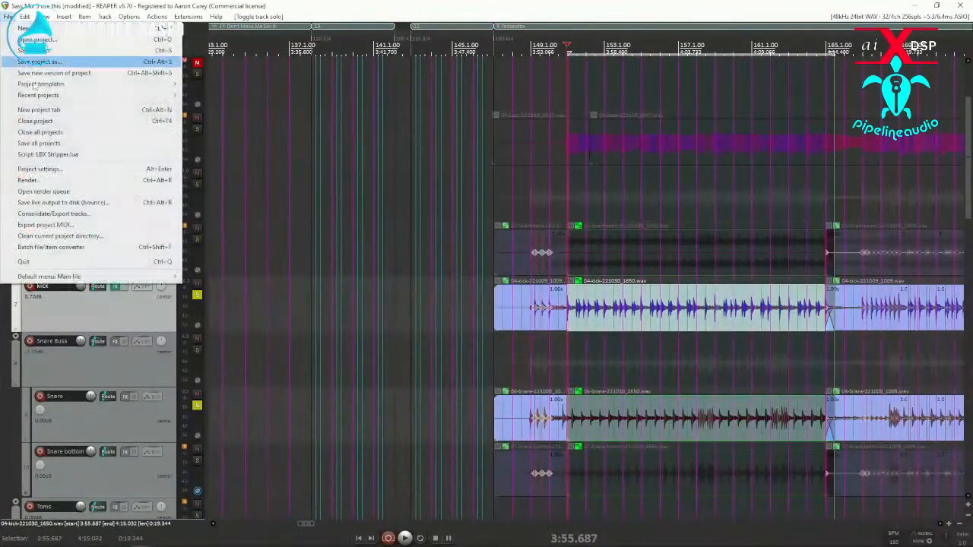
pyautogui.click(44, 183)
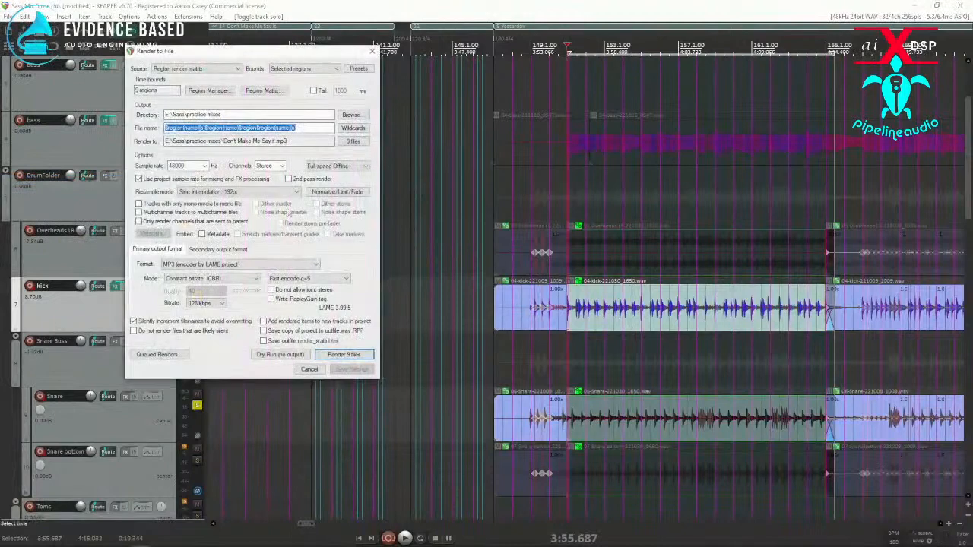
pyautogui.click(316, 264)
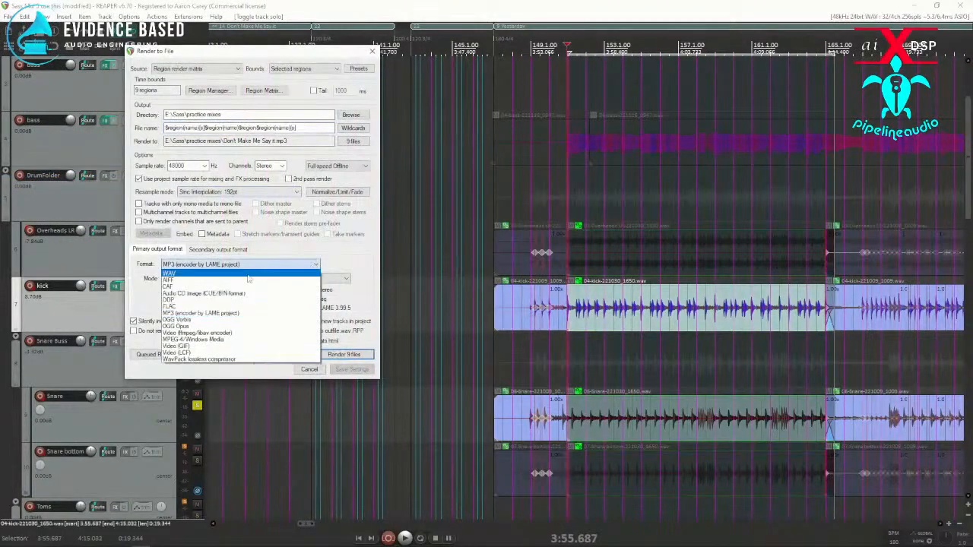
pyautogui.click(191, 274)
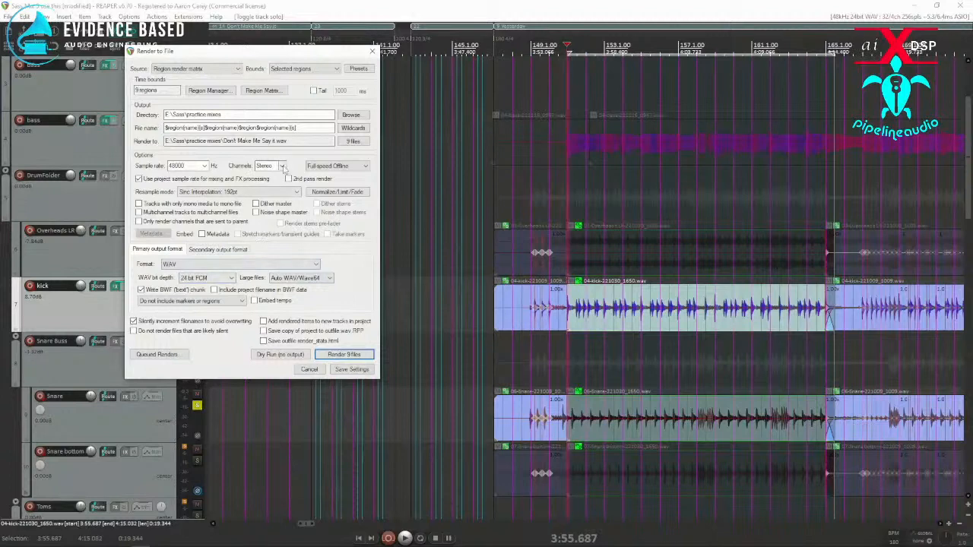
pyautogui.click(282, 166)
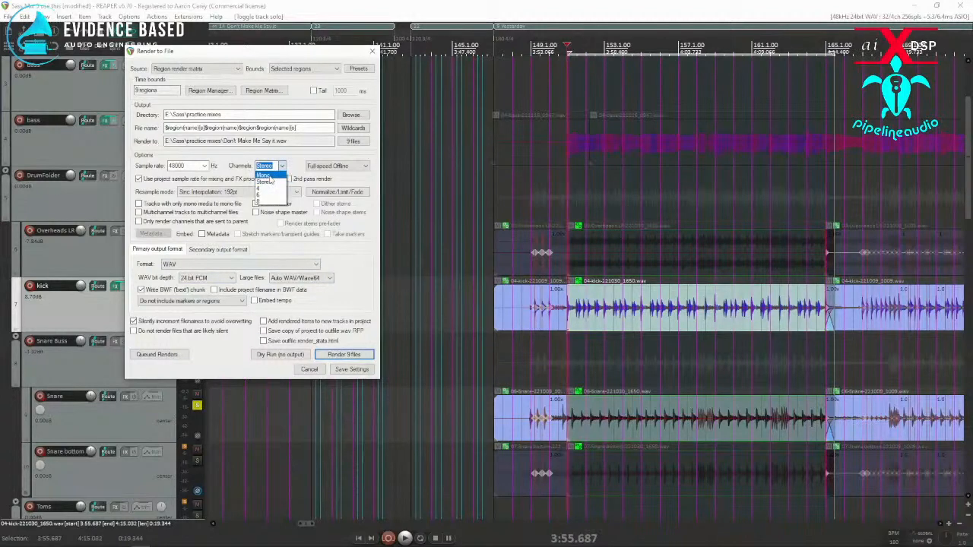
pyautogui.click(270, 176)
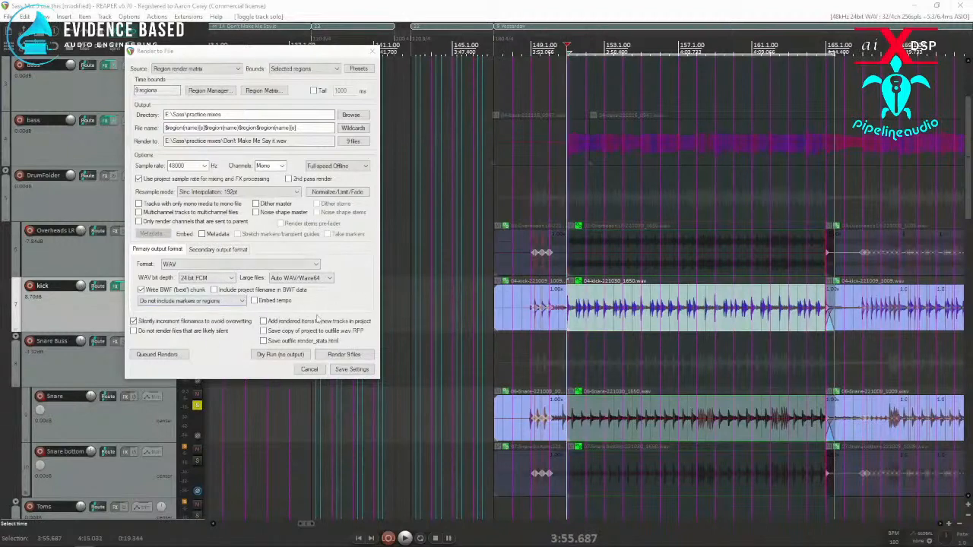
pyautogui.click(265, 323)
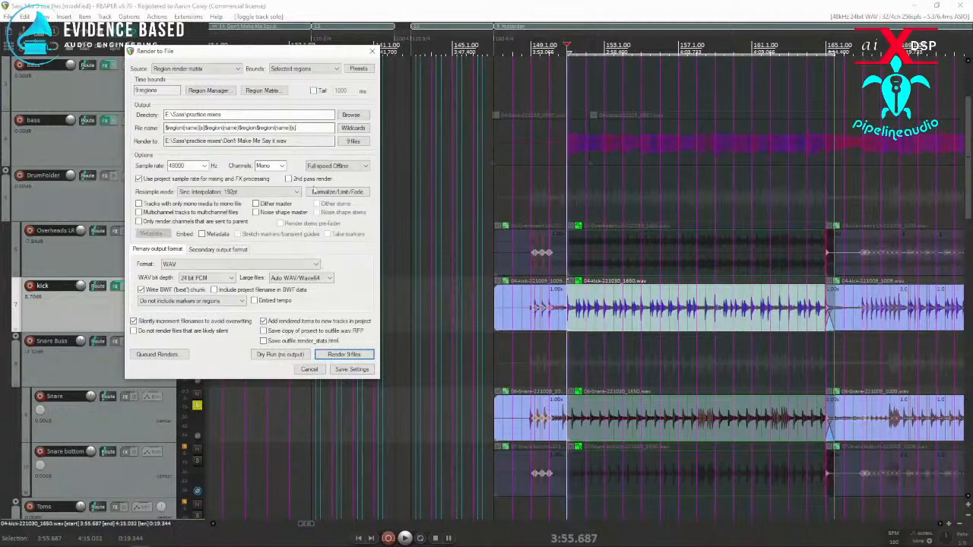
# Step: Render the master mix over the time selection and close the finished render window
pyautogui.click(228, 69)
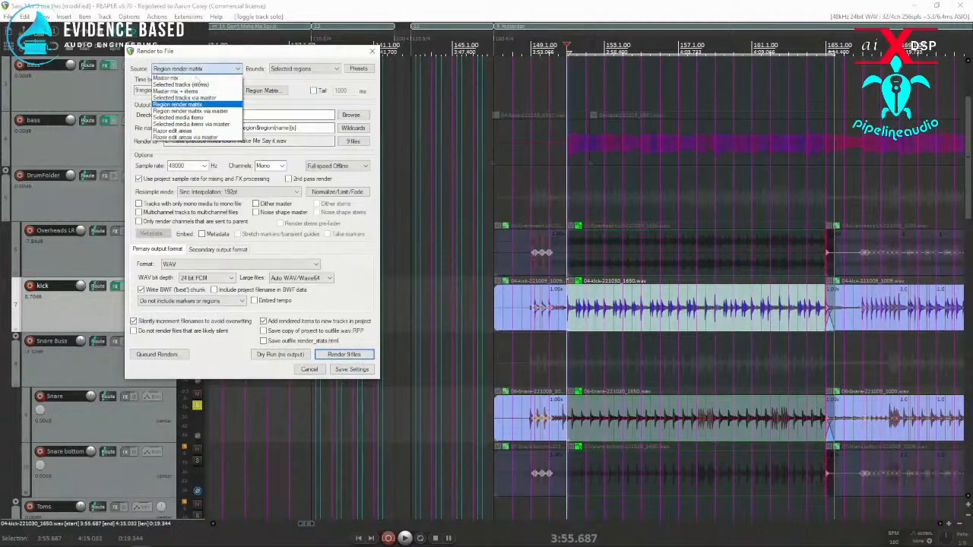
pyautogui.click(196, 78)
pyautogui.click(293, 69)
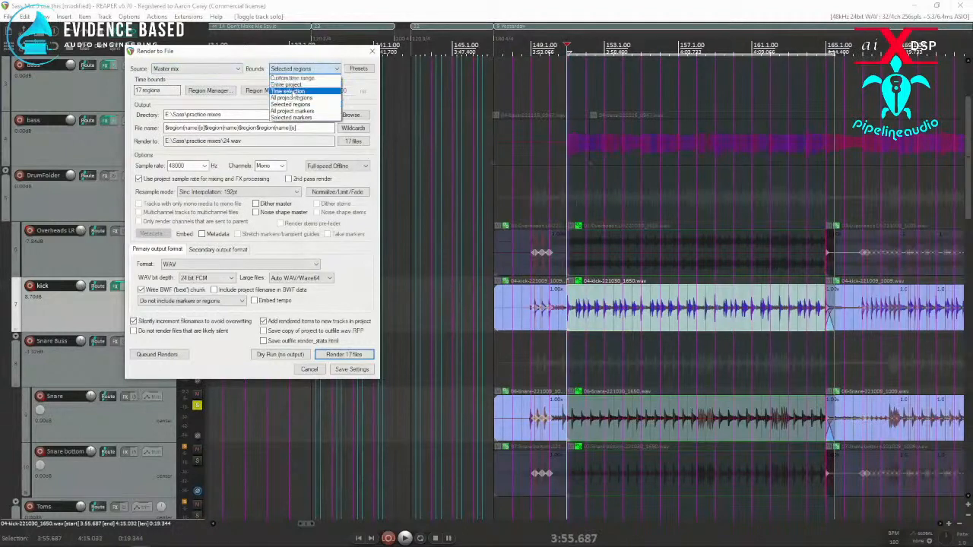
pyautogui.click(289, 91)
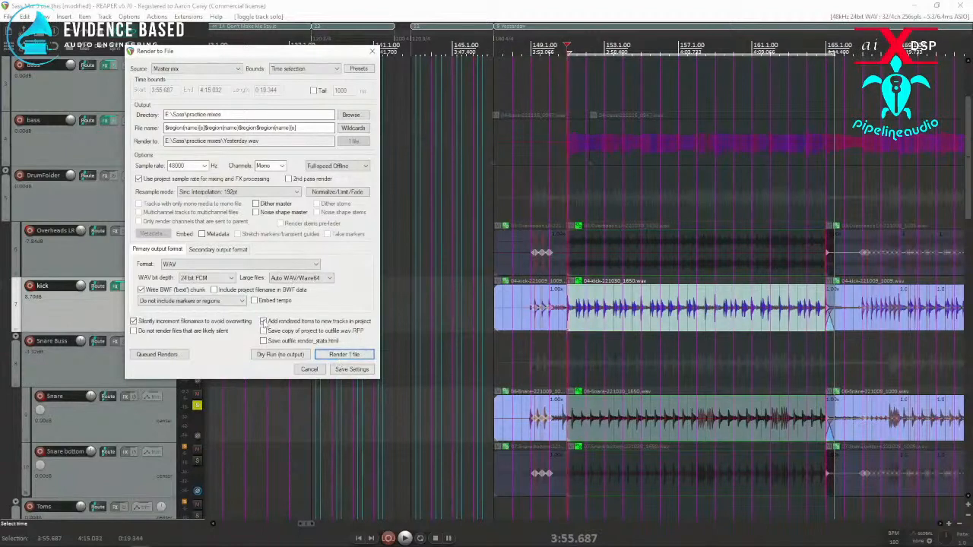
pyautogui.click(341, 355)
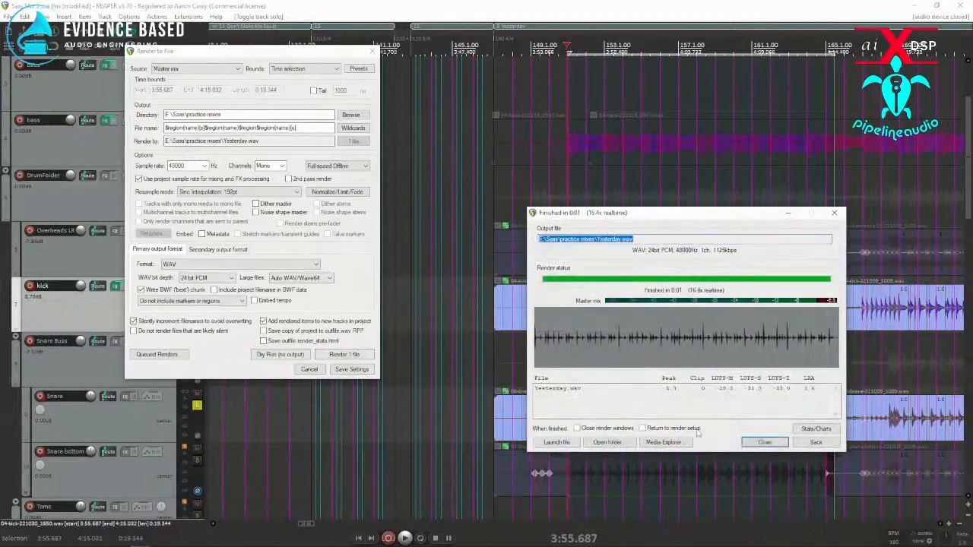
pyautogui.click(764, 442)
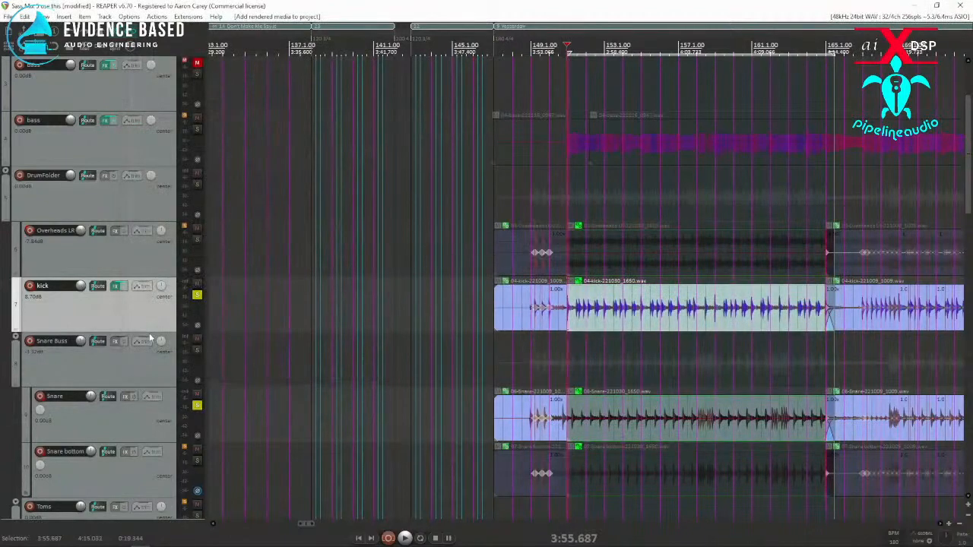
# Step: Move the rendered Yesterday track into the drum folder, directly above the kick track
pyautogui.scroll(-10, 119, 380)
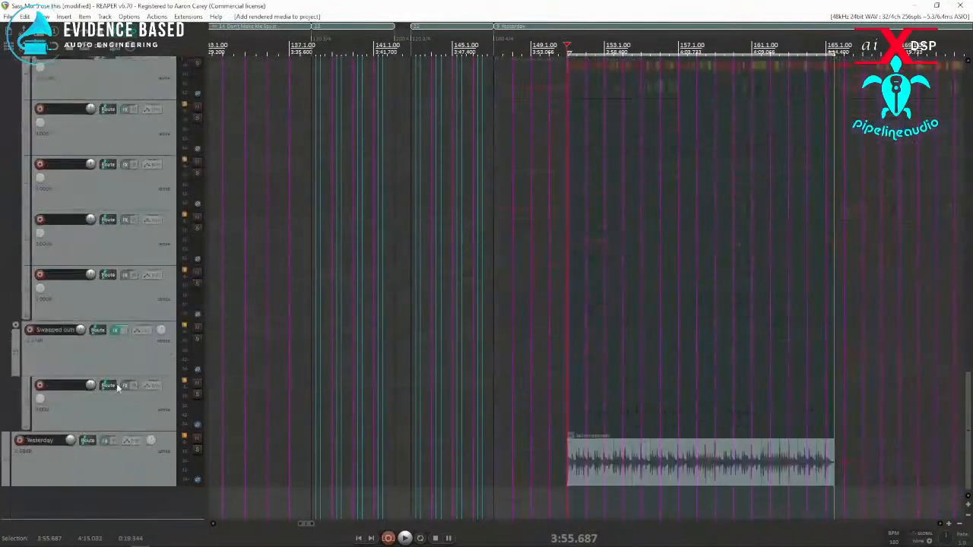
pyautogui.moveTo(72, 469); pyautogui.dragTo(16, 217)
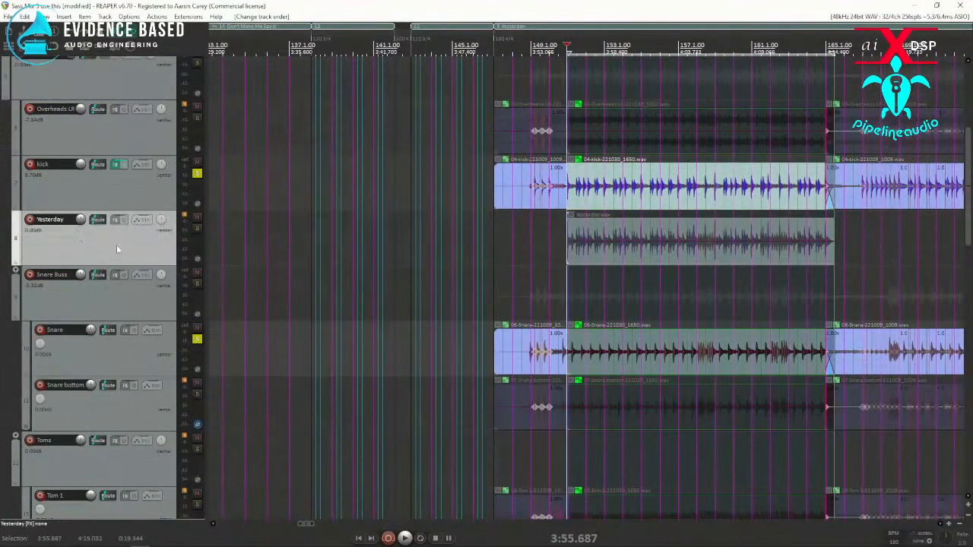
pyautogui.moveTo(91, 239); pyautogui.dragTo(42, 170)
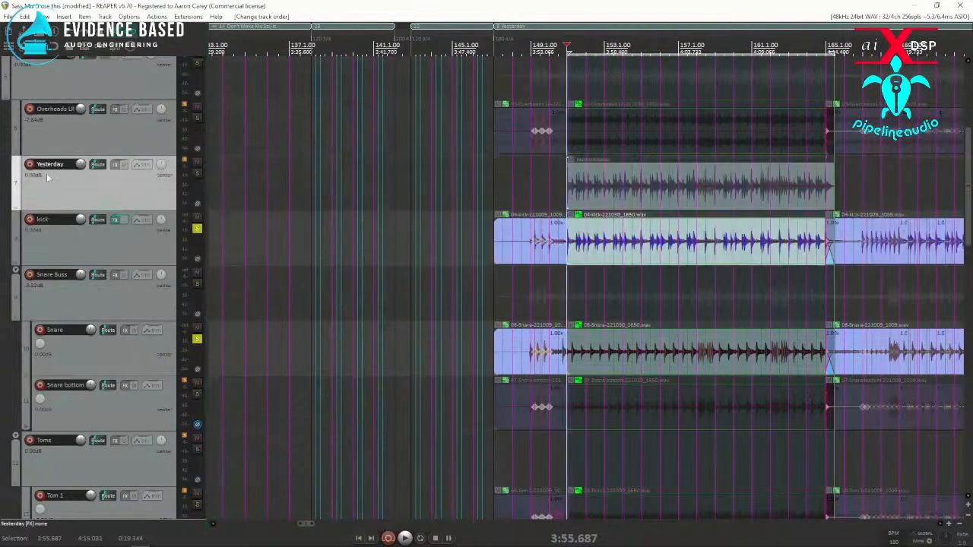
# Step: Select the drum items from Overheads LR down to Crash R, including the rendered Yesterday item, and group them
pyautogui.click(584, 182)
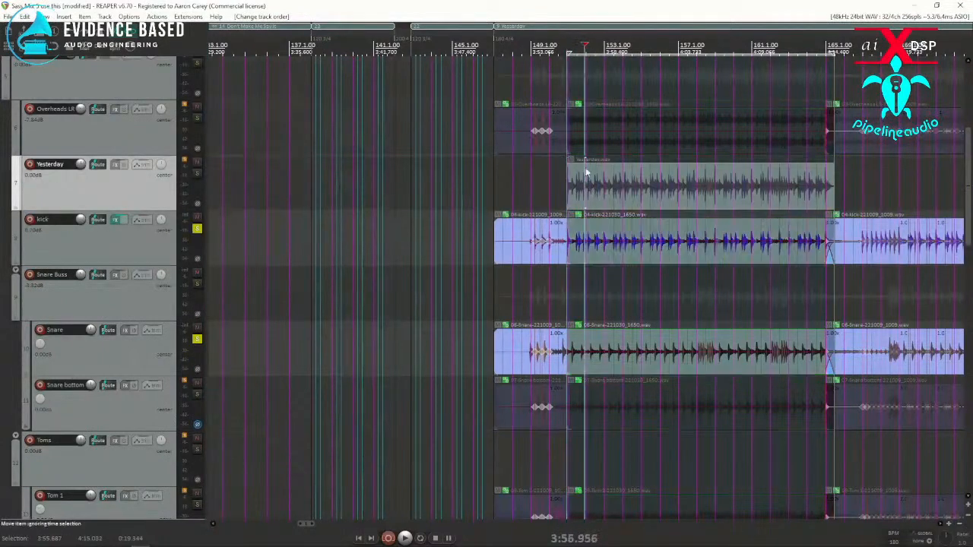
pyautogui.moveTo(588, 107); pyautogui.dragTo(676, 432)
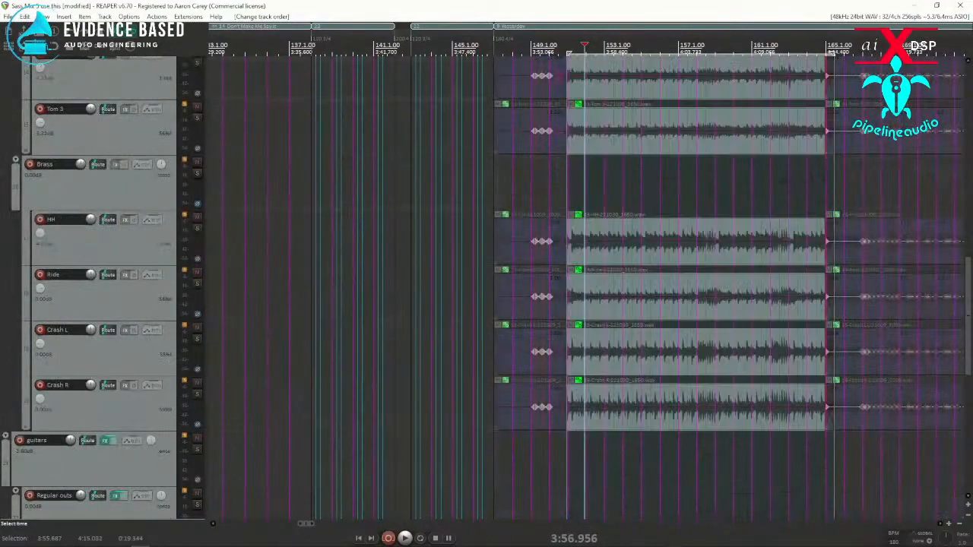
pyautogui.hotkey('ctrl', 'g')
pyautogui.scroll(3, 122, 280)
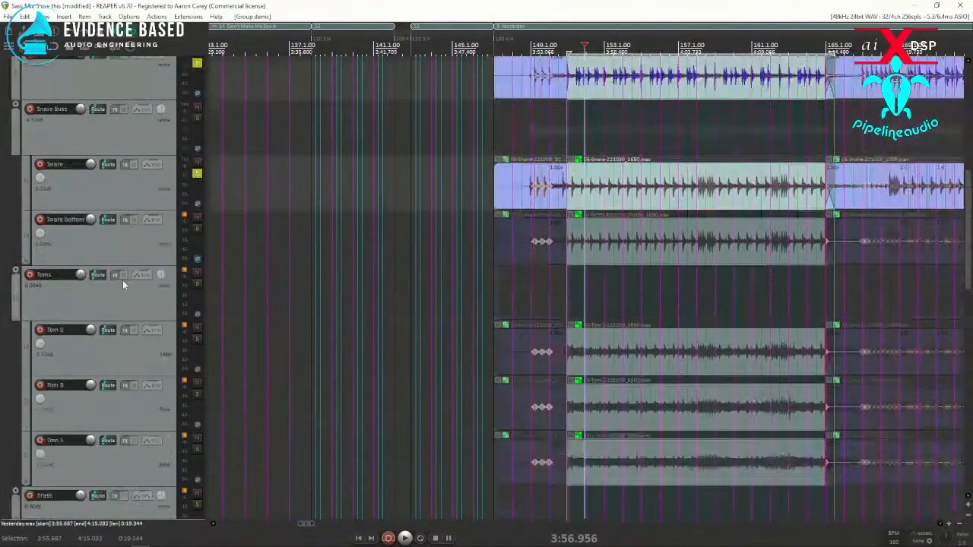
pyautogui.scroll(3, 122, 280)
pyautogui.scroll(1, 115, 268)
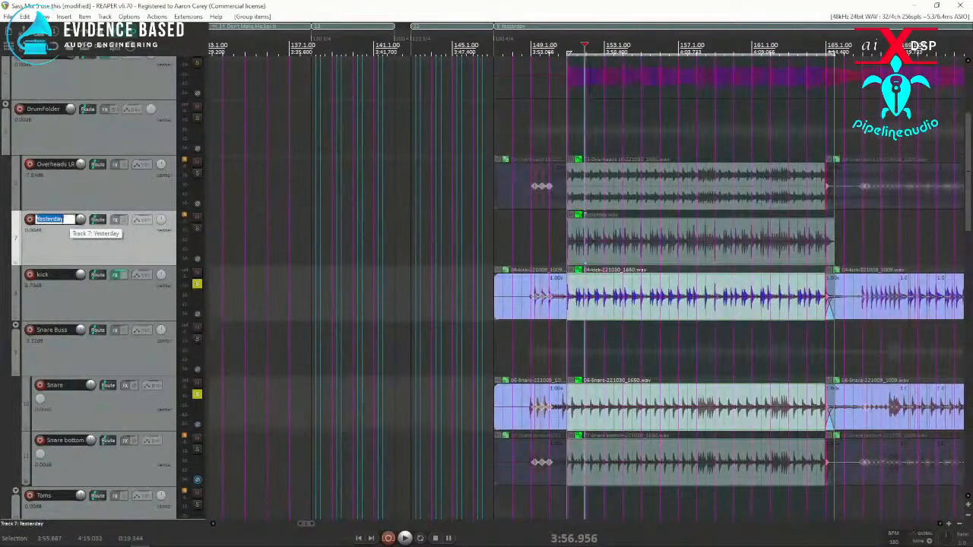
# Step: Rename the rendered Yesterday track as "combined"
pyautogui.write('combine')
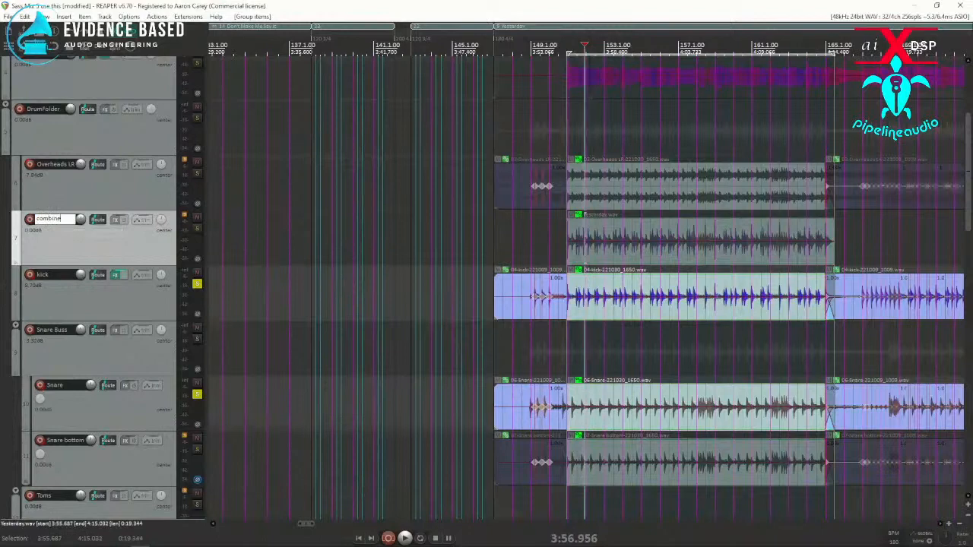
pyautogui.write('d')
pyautogui.press('Return')
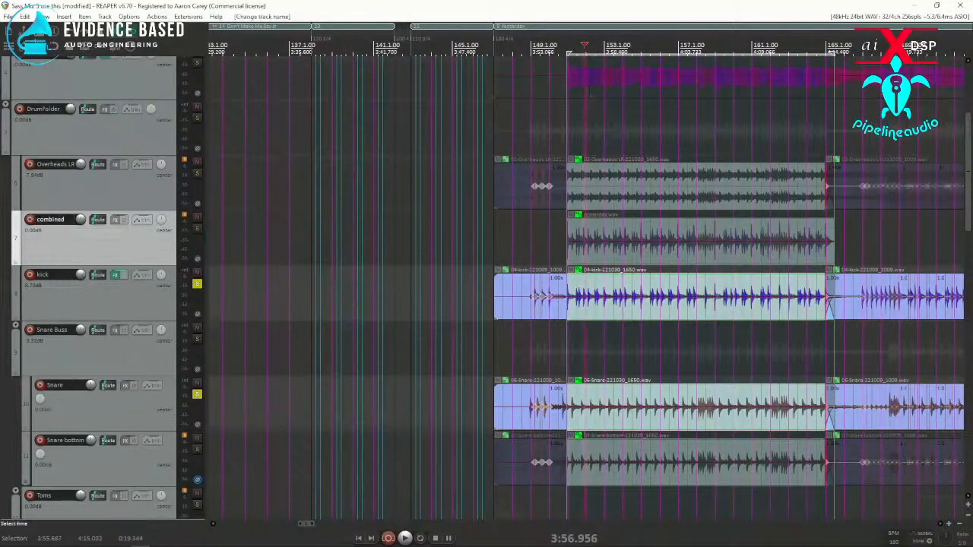
pyautogui.scroll(5, 462, 250)
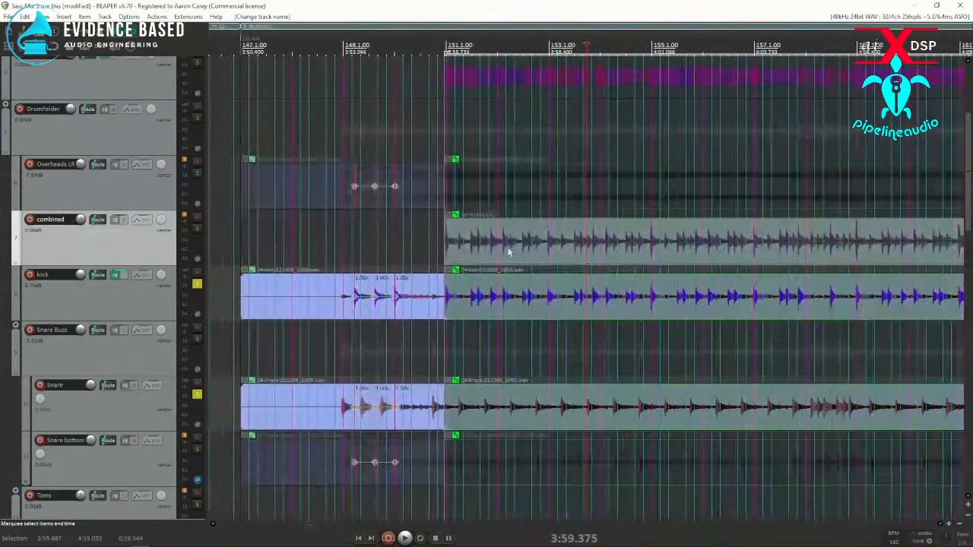
pyautogui.scroll(2, 550, 263)
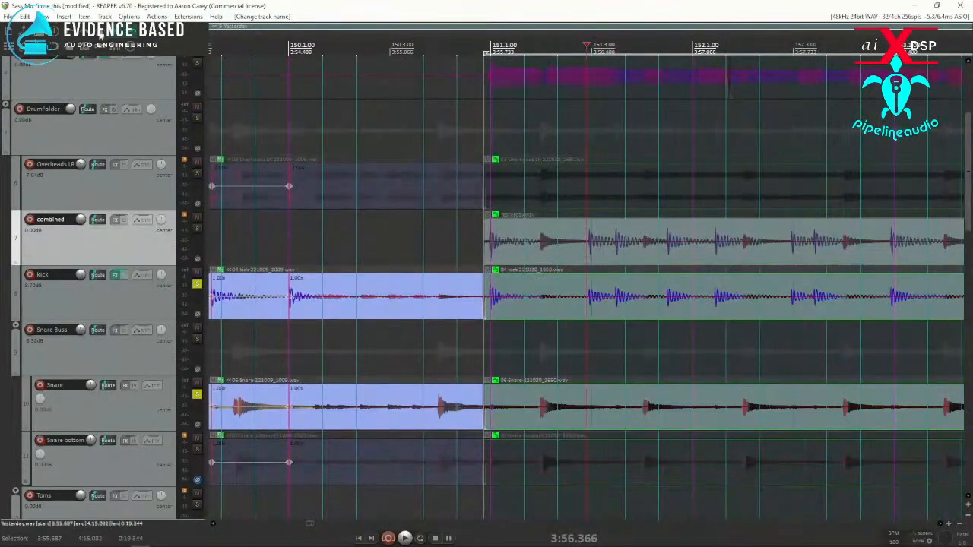
pyautogui.click(44, 17)
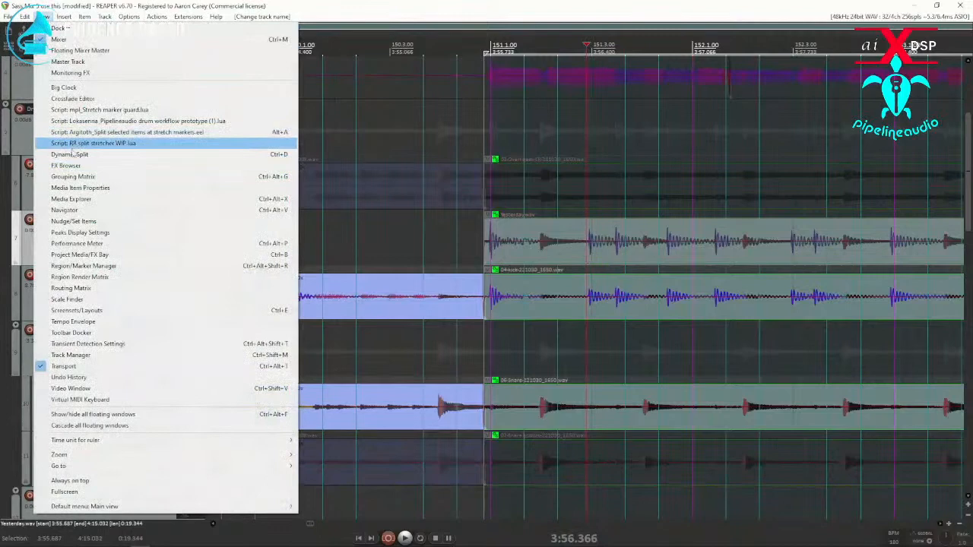
pyautogui.click(72, 154)
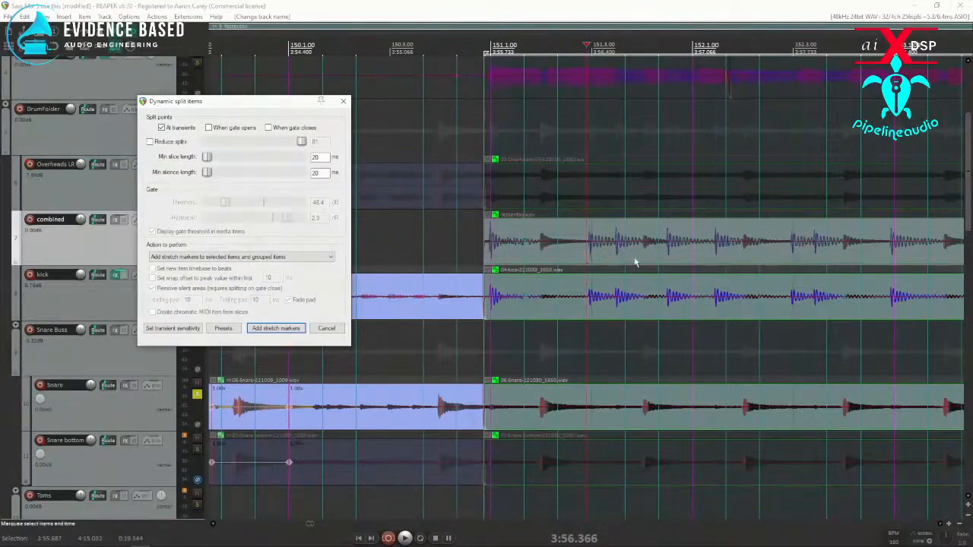
pyautogui.click(569, 256)
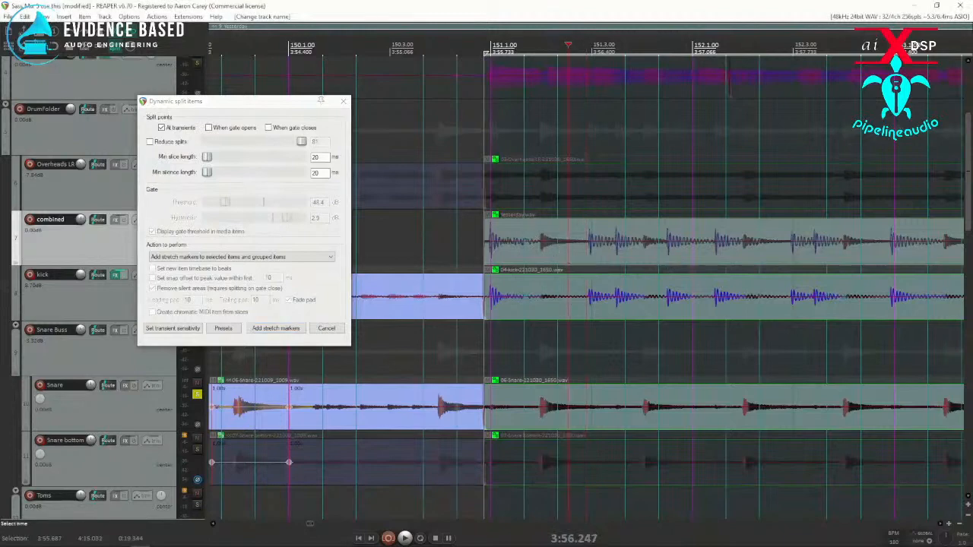
pyautogui.click(517, 235)
pyautogui.moveTo(252, 102); pyautogui.dragTo(0, 107)
# Step: Turn off solo on the kick and Snare tracks
pyautogui.click(197, 285)
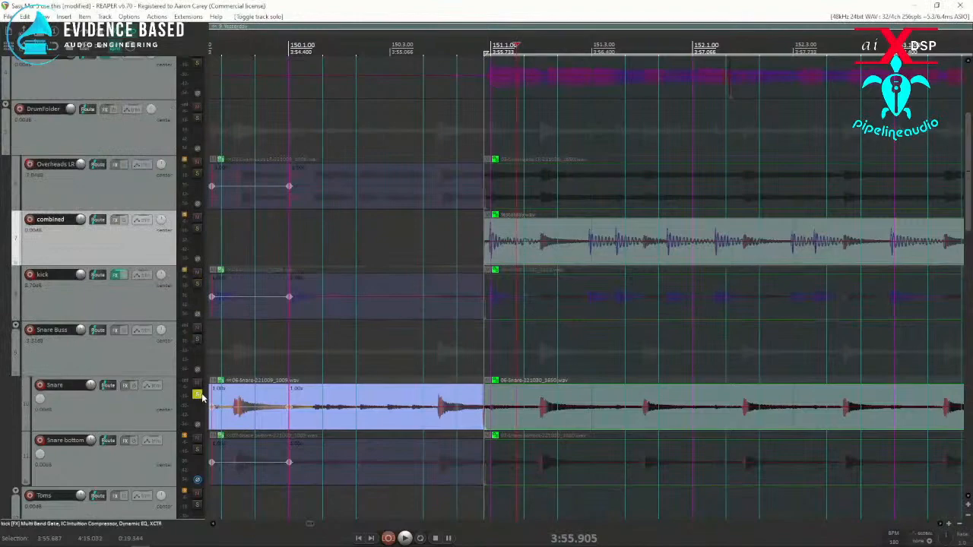
pyautogui.click(197, 395)
# Step: Use Dynamic split on the combined track's item to add stretch markers at transients to it and its grouped items
pyautogui.click(571, 242)
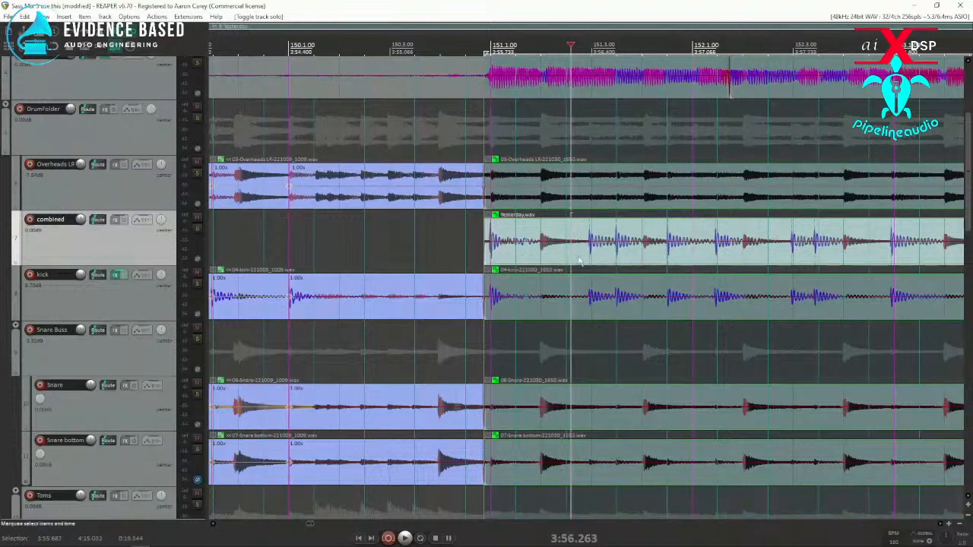
pyautogui.scroll(-2, 841, 250)
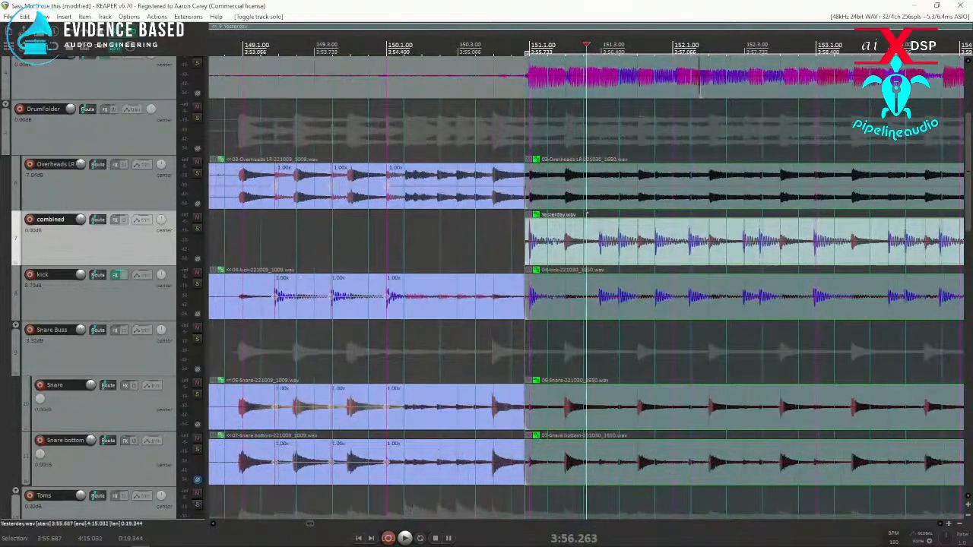
pyautogui.press('d')
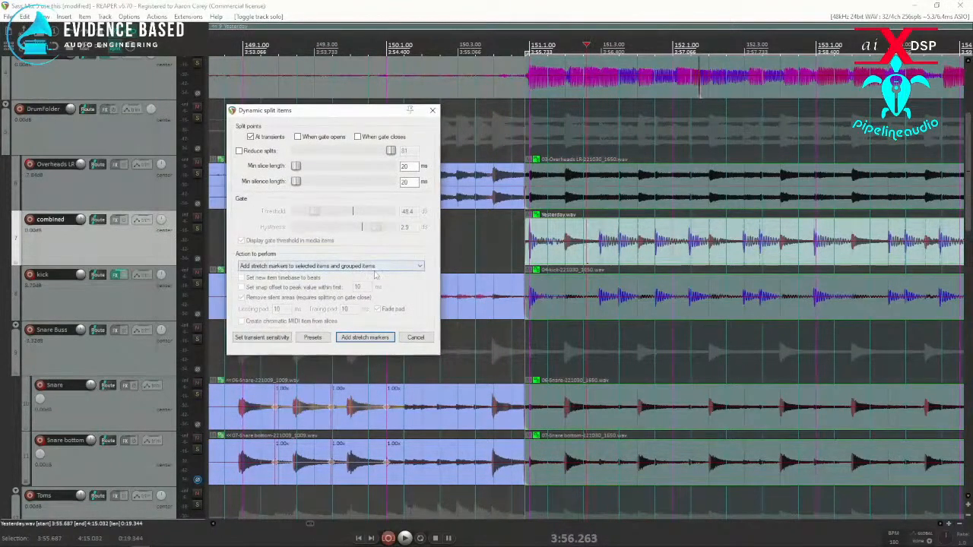
pyautogui.click(365, 337)
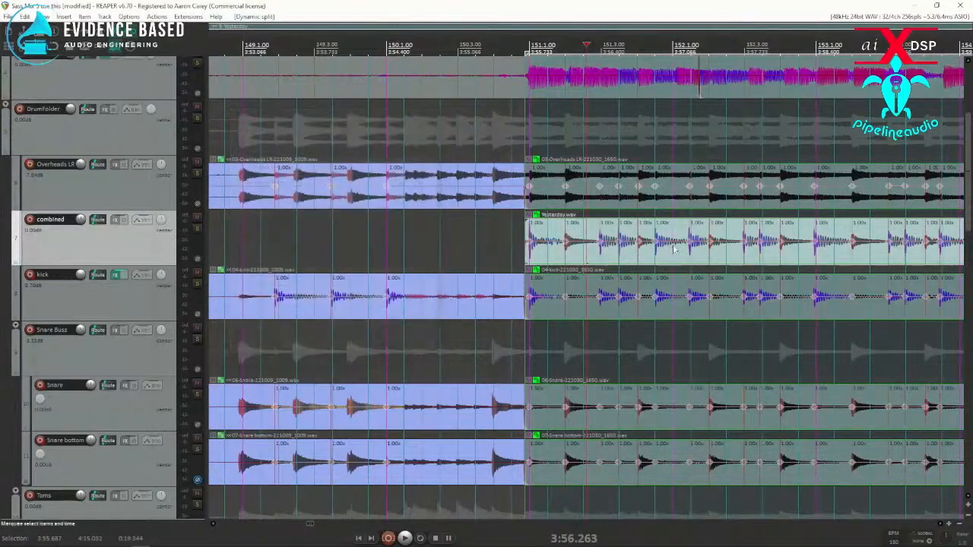
# Step: Snap the stretch markers of the grouped drum items to the grid, with the kick item selected
pyautogui.scroll(4, 681, 251)
pyautogui.scroll(-3, 632, 291)
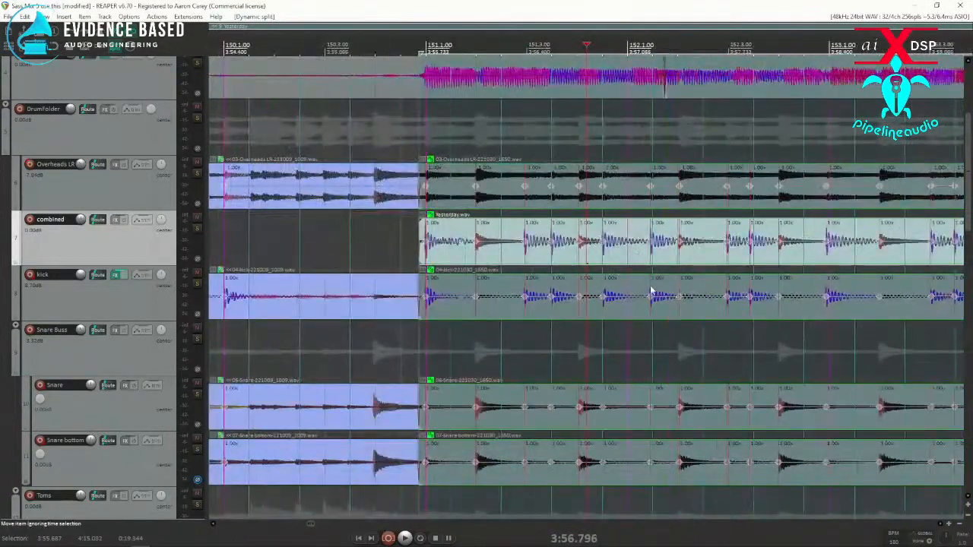
pyautogui.scroll(-2, 627, 287)
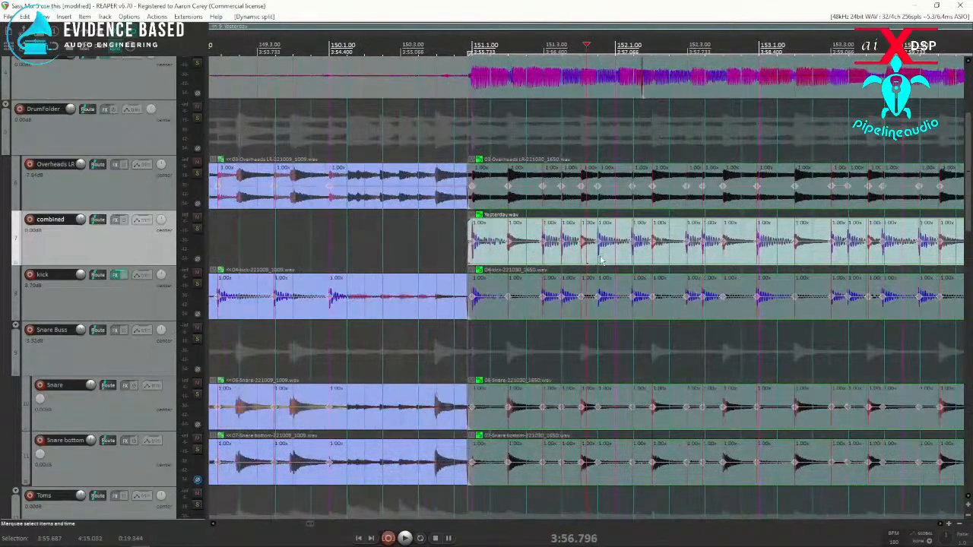
pyautogui.click(627, 292)
pyautogui.scroll(-3, 646, 293)
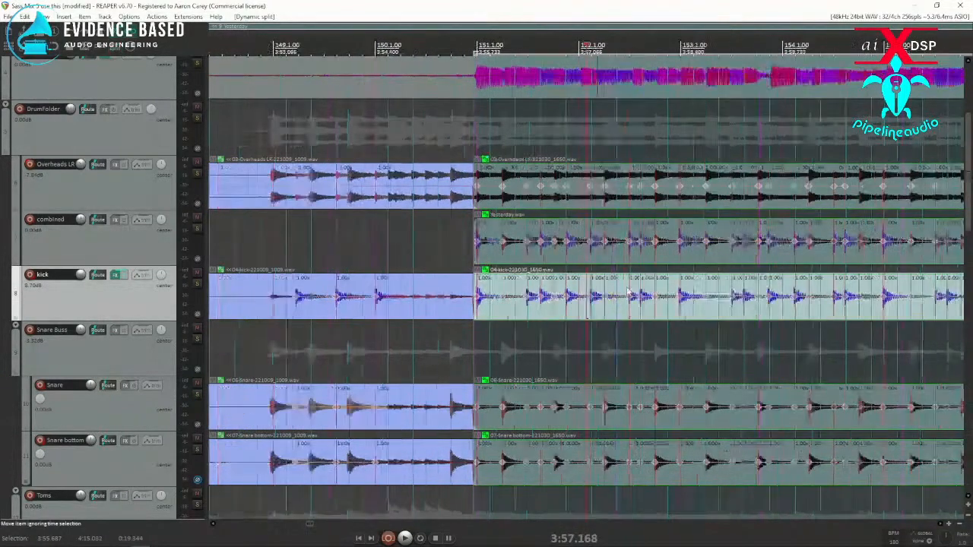
pyautogui.press('Home')
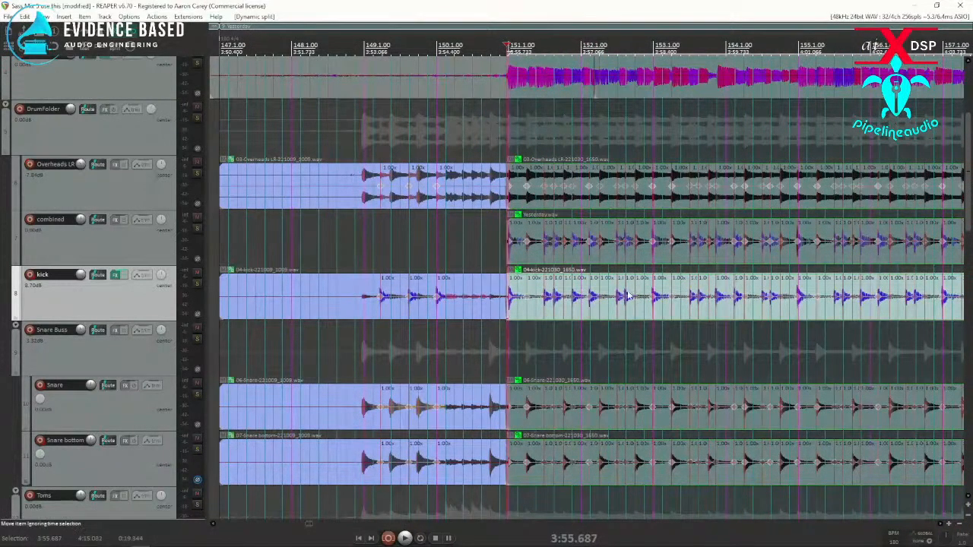
pyautogui.click(131, 38)
# Step: Mute the combined track and play back the quantized drums from the start of the time selection
pyautogui.click(197, 218)
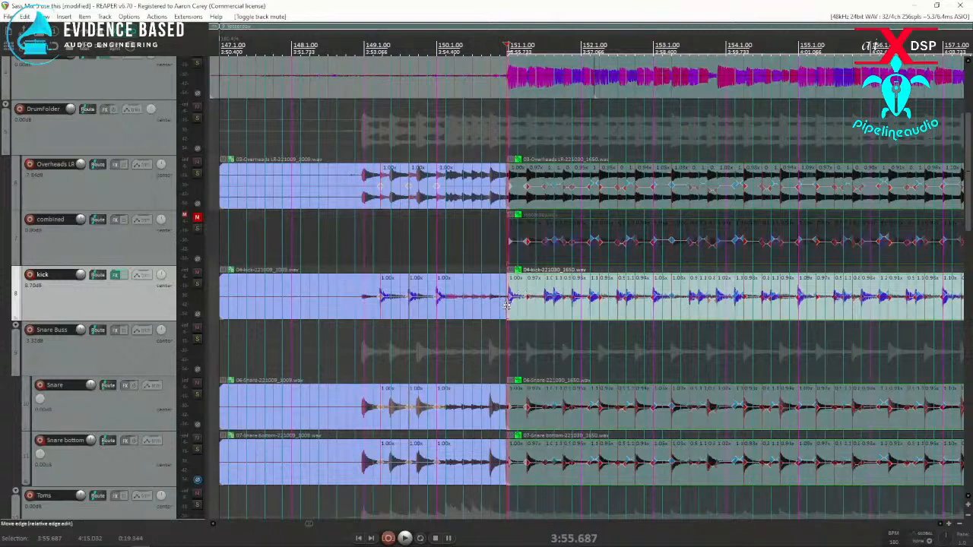
pyautogui.press('space')
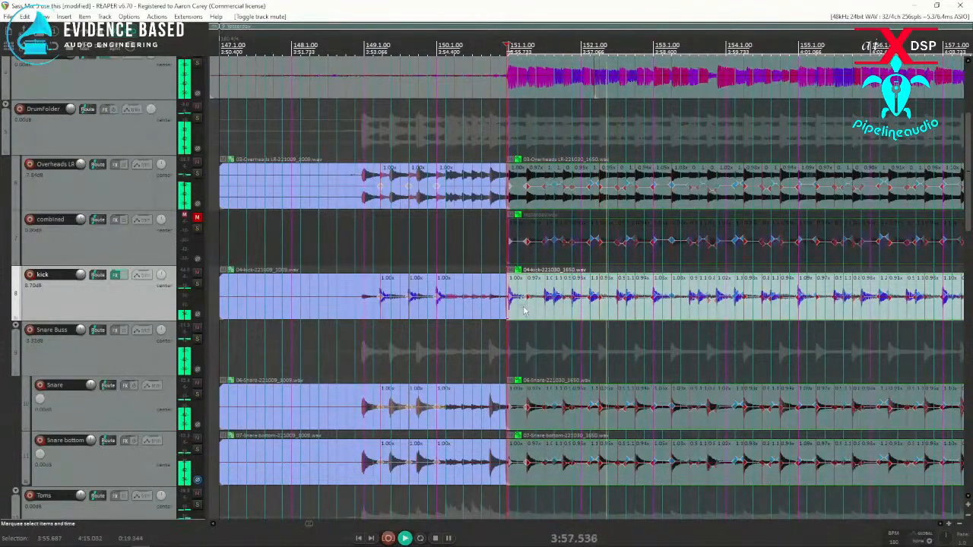
pyautogui.scroll(3, 753, 312)
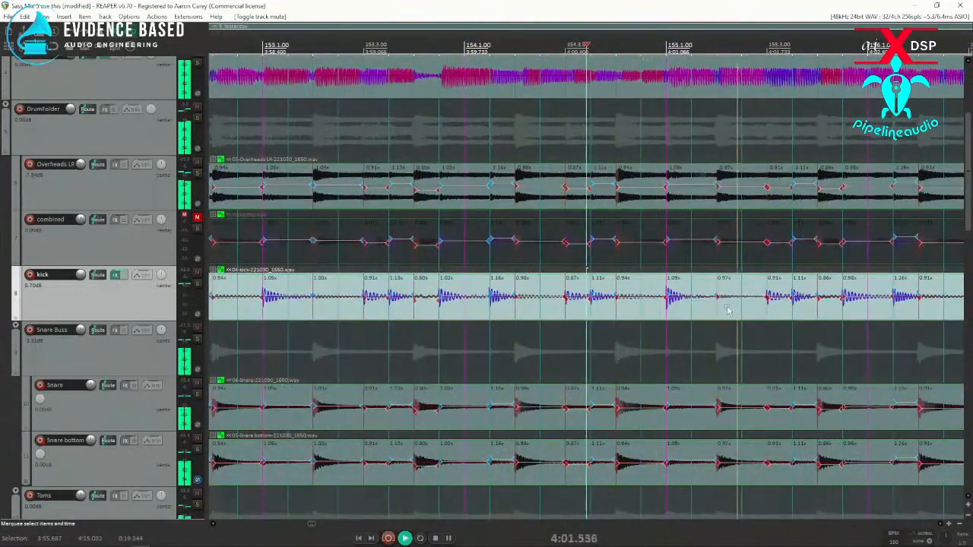
pyautogui.scroll(-3, 727, 309)
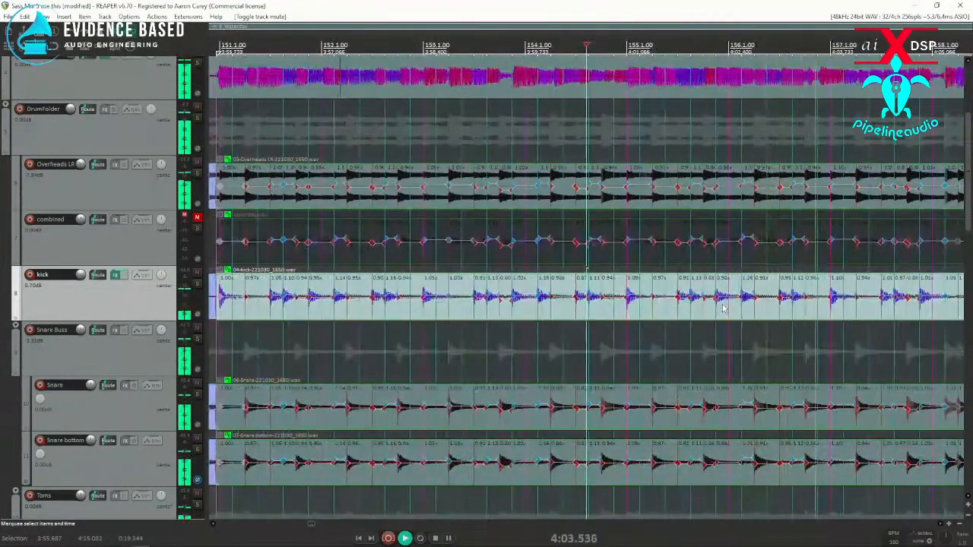
pyautogui.scroll(-3, 725, 308)
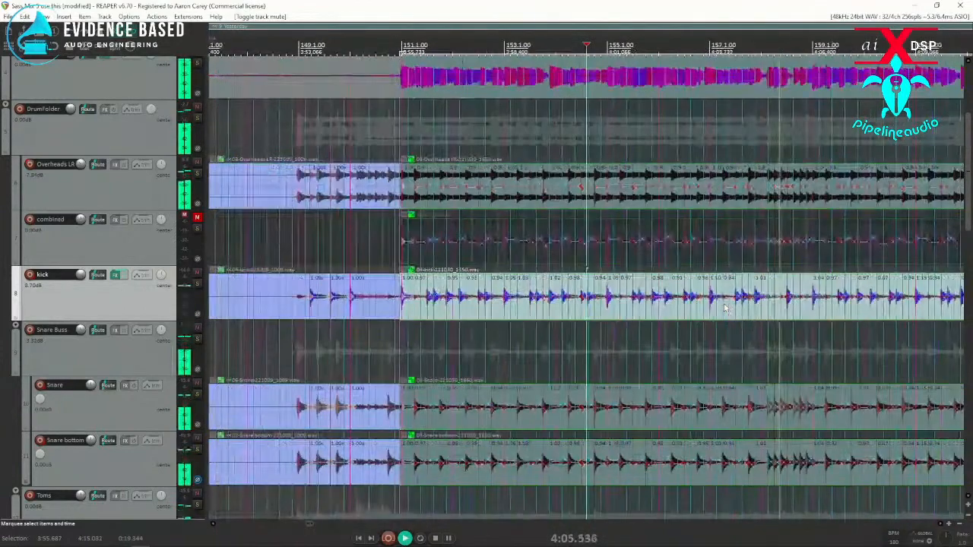
pyautogui.press('space')
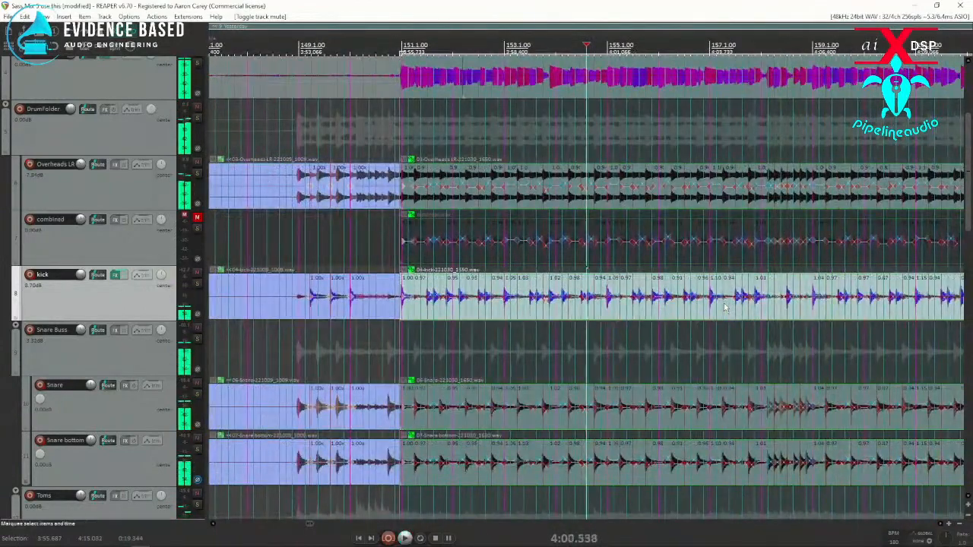
# Step: Examine the stretch markers and hit alignment around the snare fill near bar 158 across the drum tracks
pyautogui.click(779, 306)
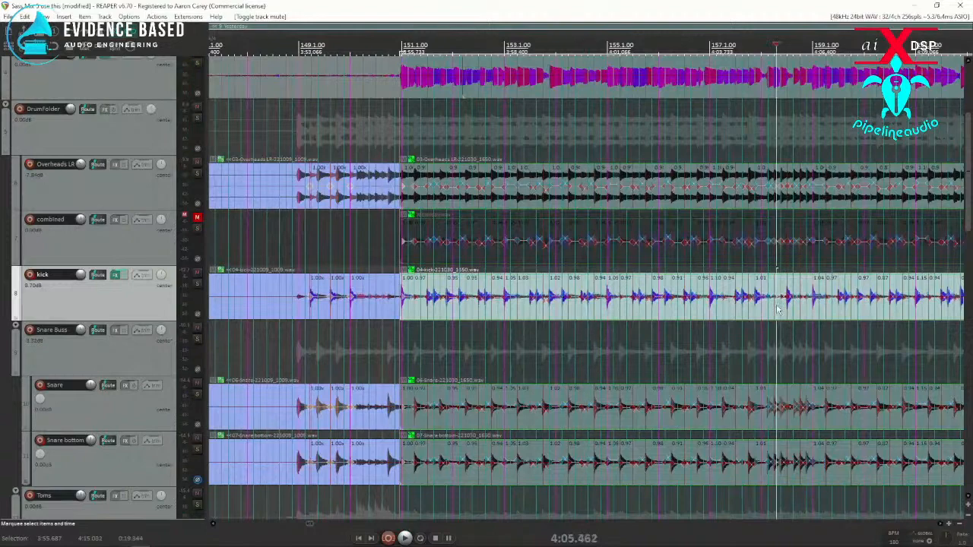
pyautogui.scroll(8, 779, 307)
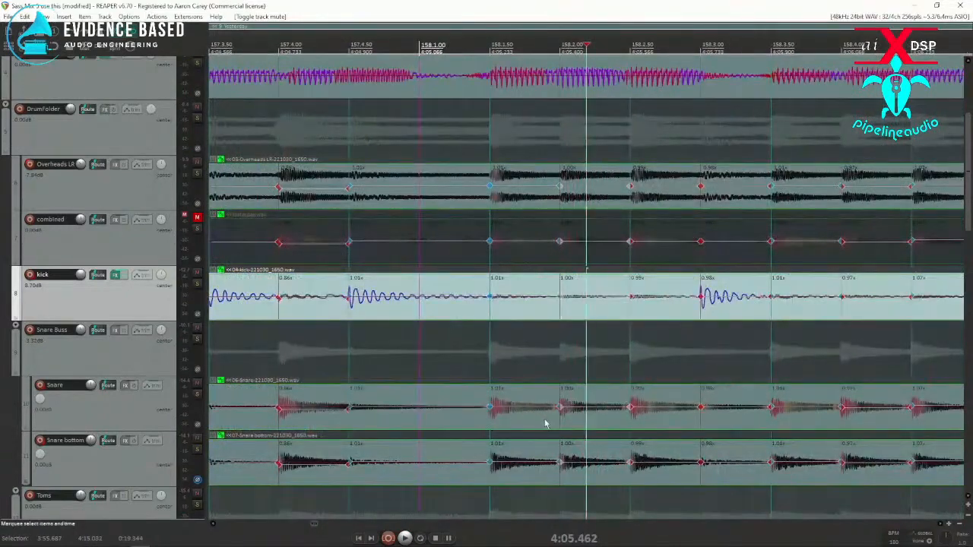
pyautogui.scroll(-6, 545, 287)
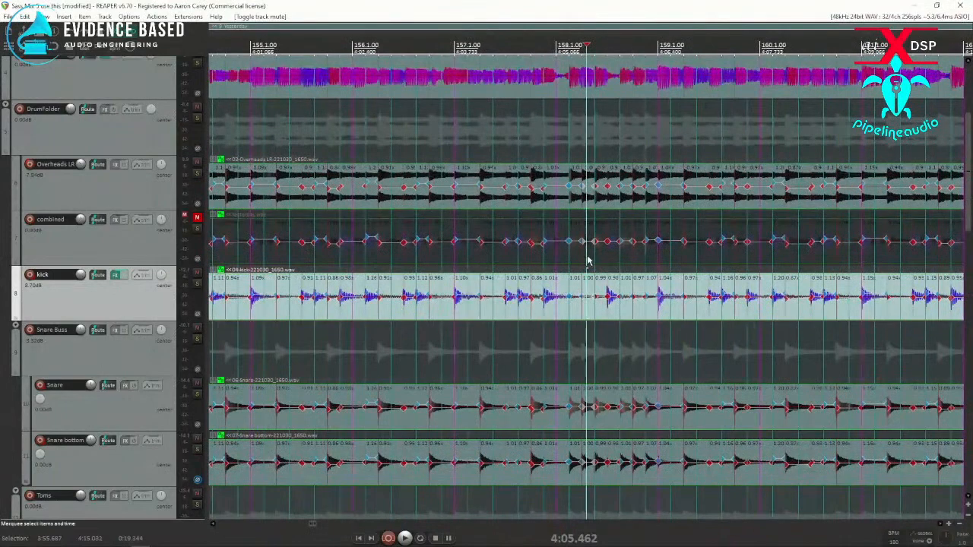
pyautogui.click(621, 296)
pyautogui.click(654, 308)
pyautogui.scroll(4, 653, 308)
pyautogui.scroll(-4, 621, 308)
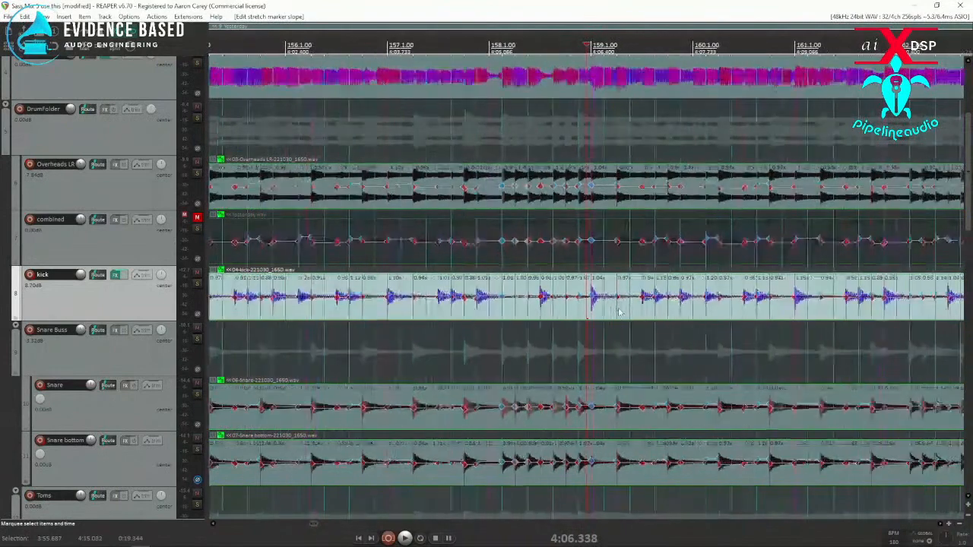
pyautogui.scroll(-6, 725, 317)
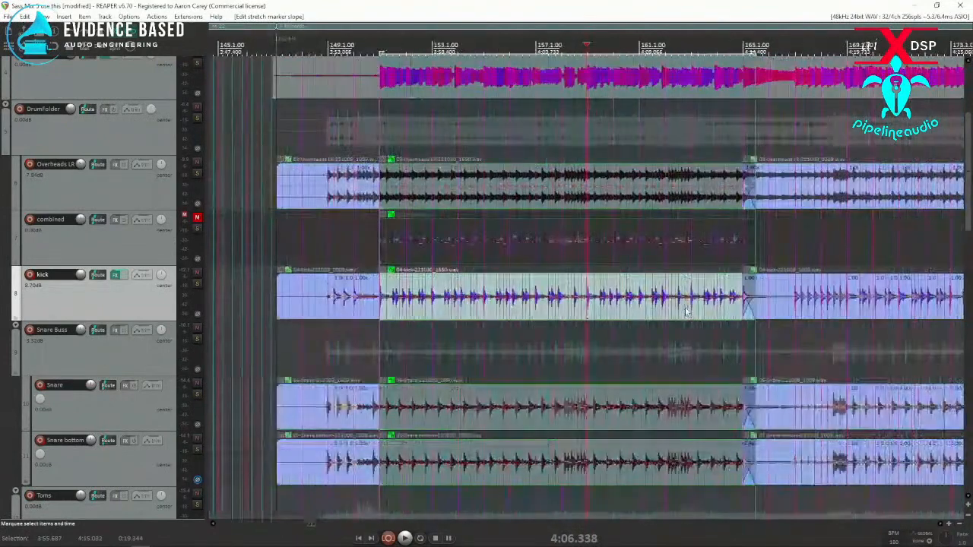